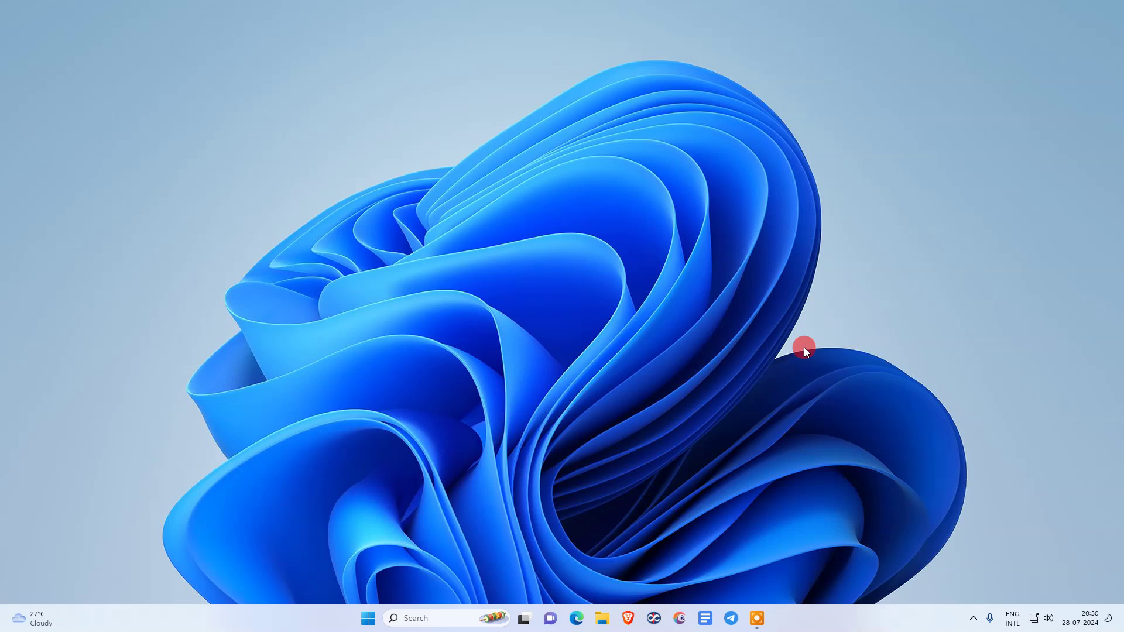
- Search Windows for 'settings' and launch the Settings app to its System page
right_click(494, 219)
click(555, 266)
click(415, 618)
text(ett)
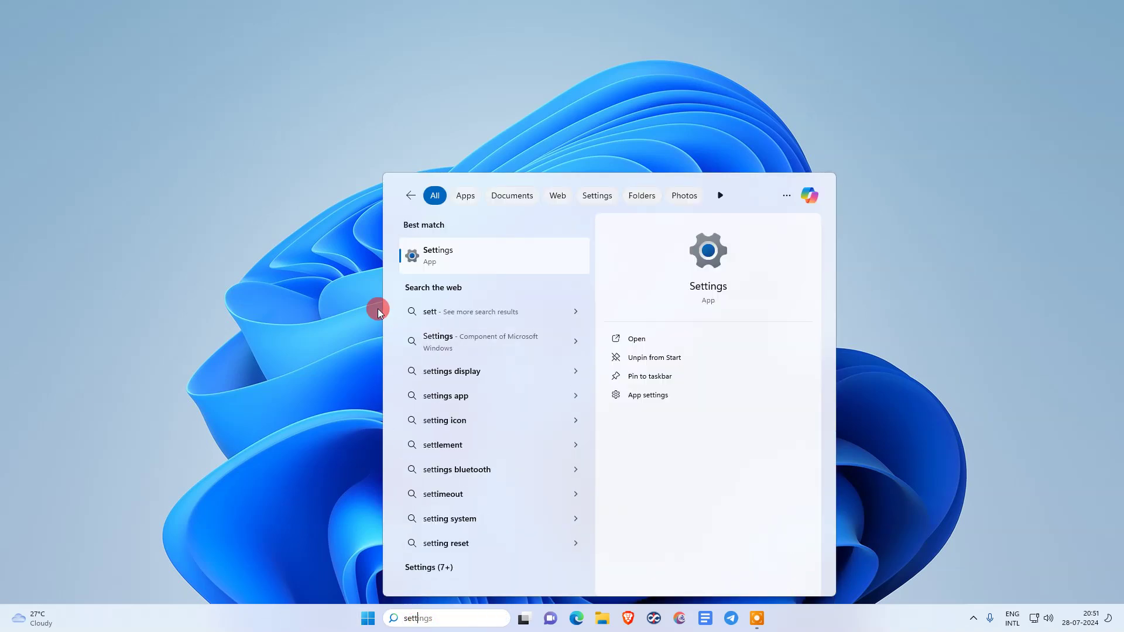
click(474, 267)
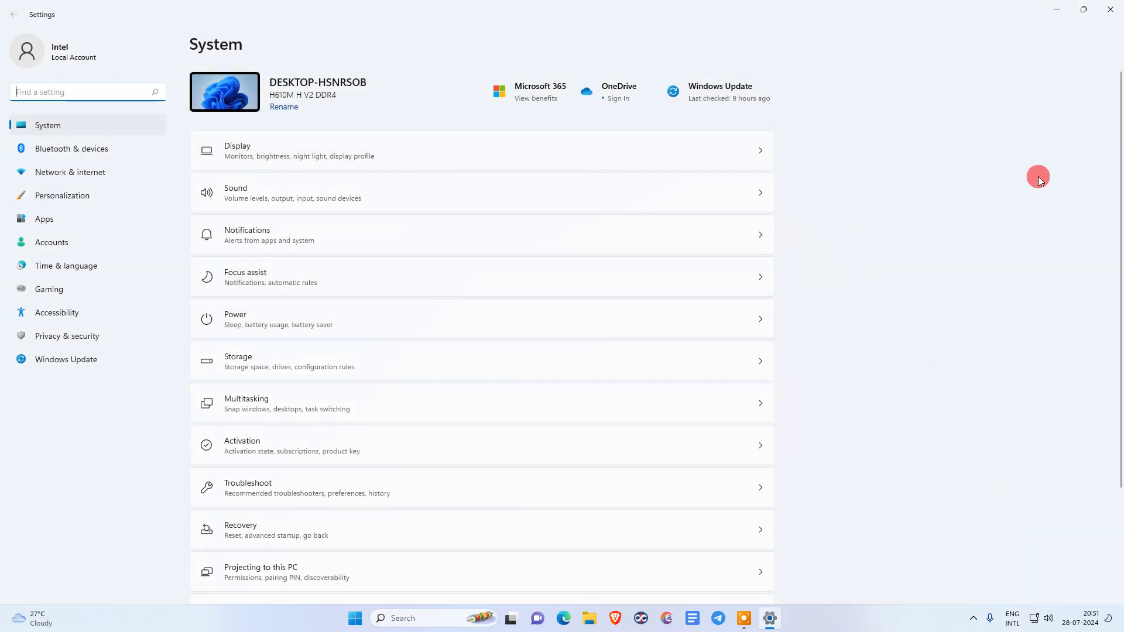
- Go to the Recovery page and start Reset this PC, showing the keep-files or remove-everything choice
click(35, 130)
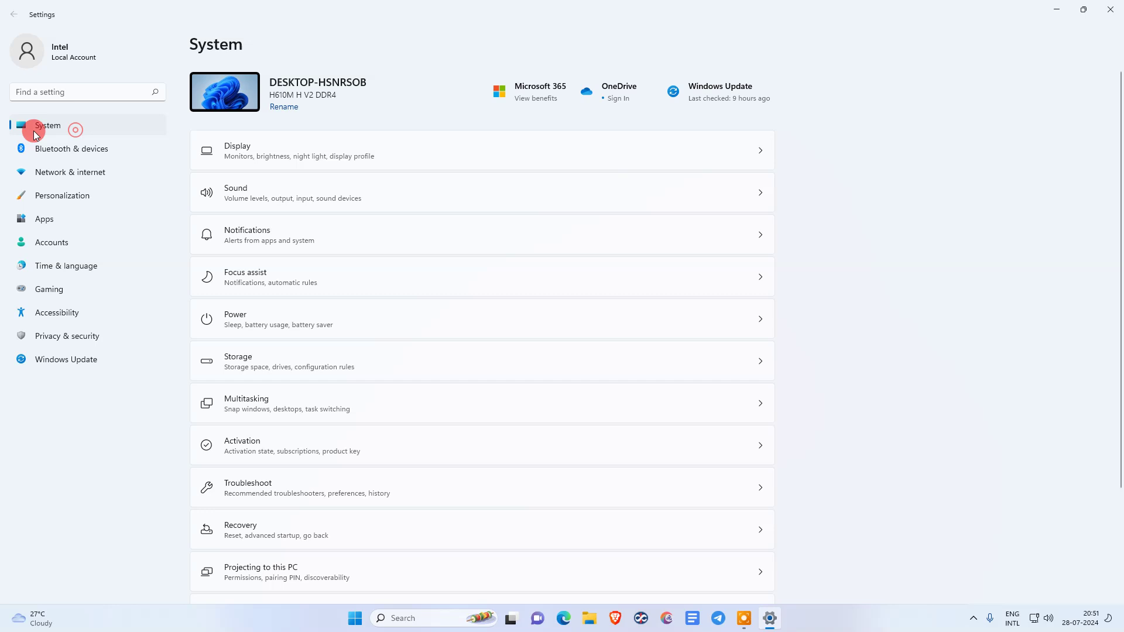
click(67, 126)
scroll(494, 245, down, 2)
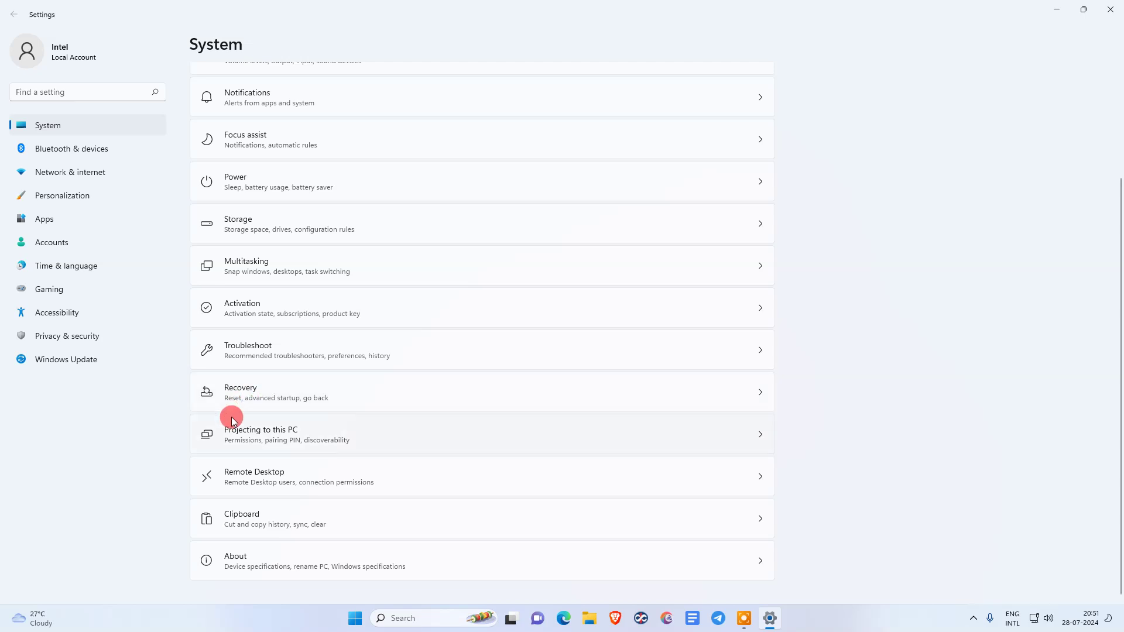
click(403, 393)
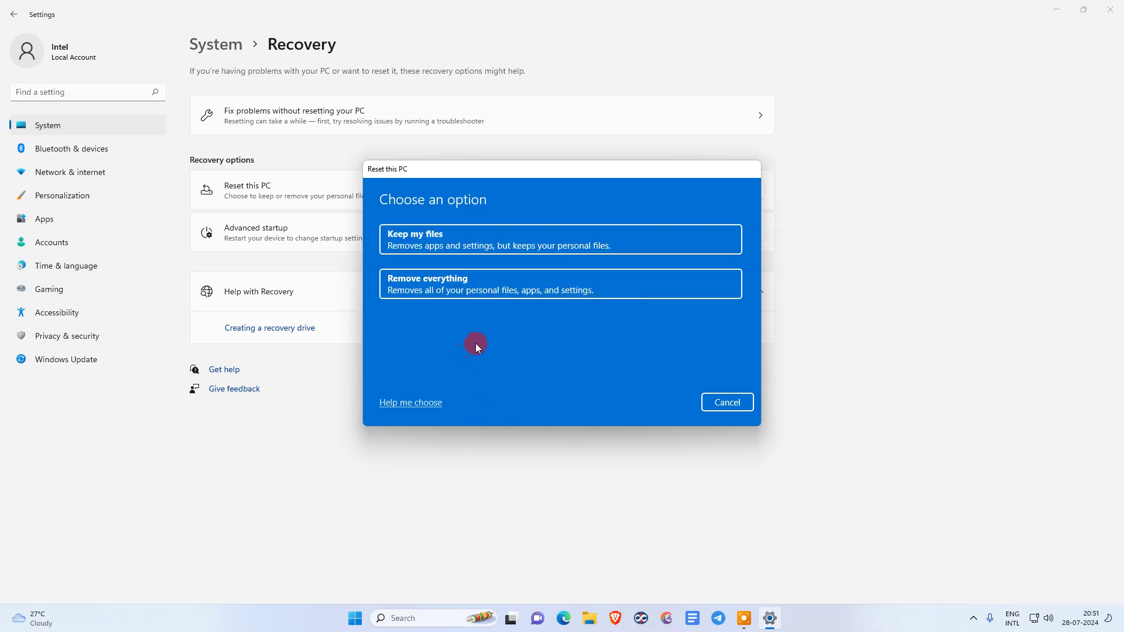
- Choose Keep my files, toggle Restore preinstalled apps off and back on, then cancel the reset
click(518, 237)
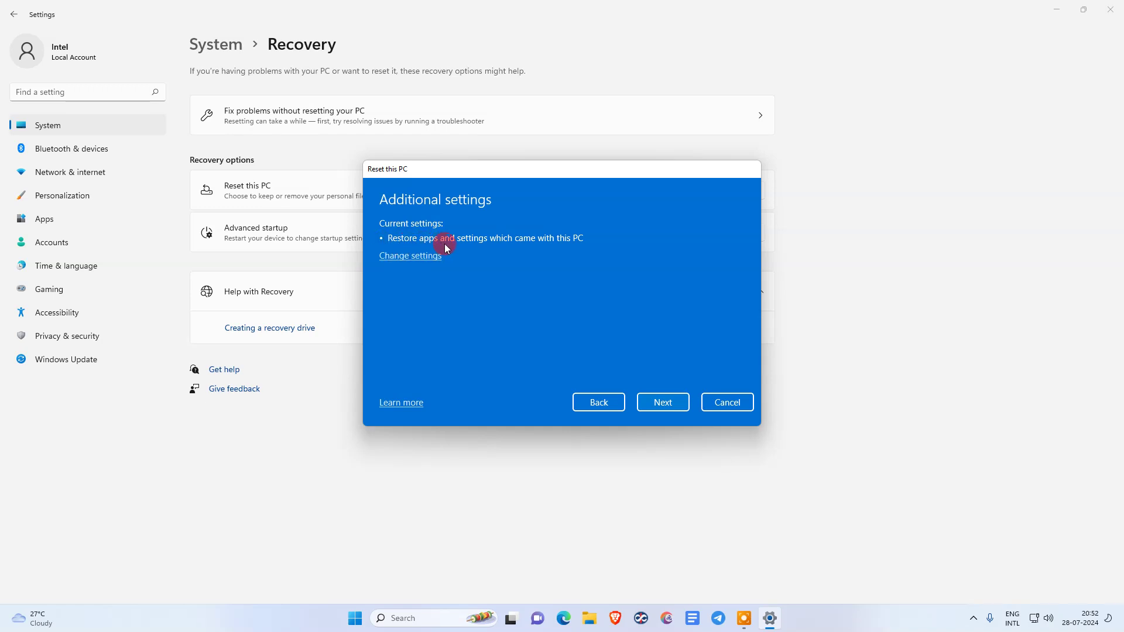
click(417, 257)
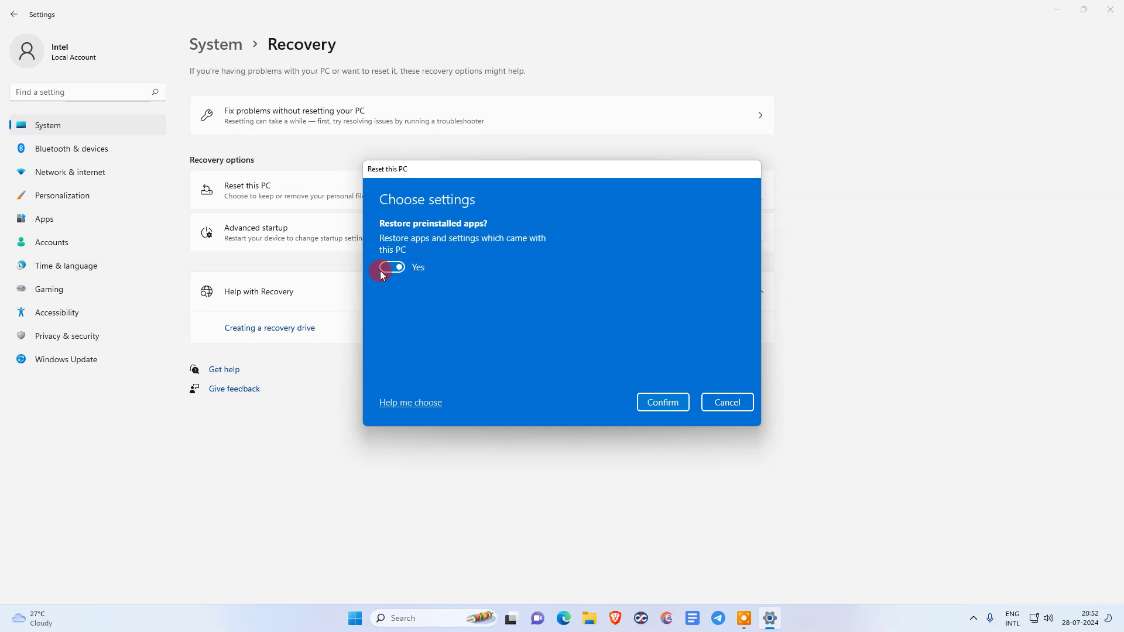
click(398, 266)
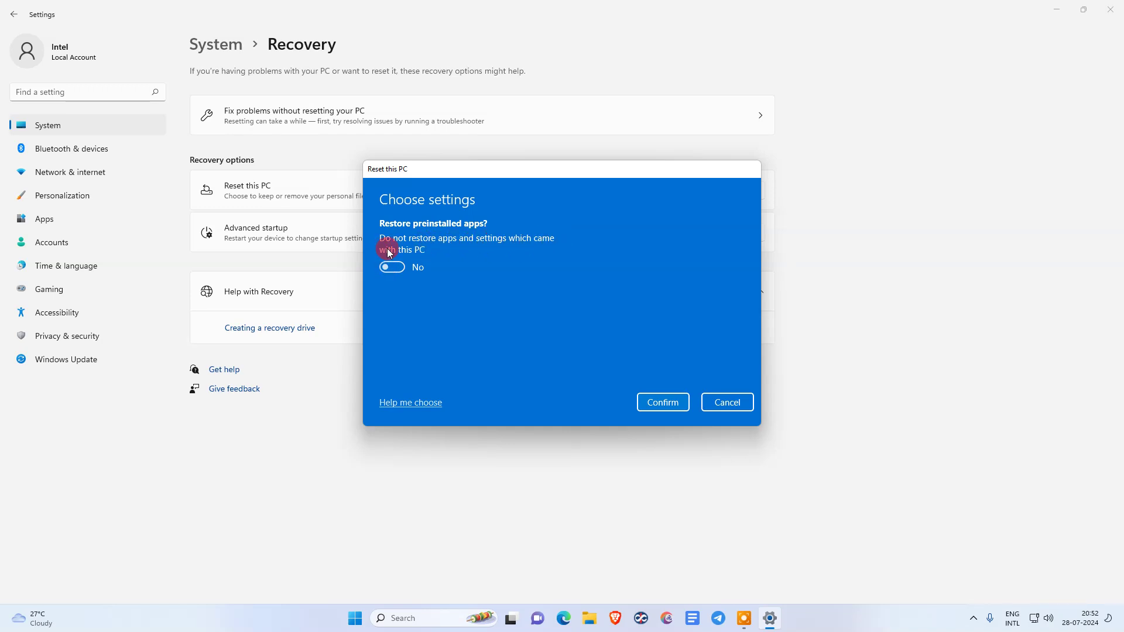
click(388, 269)
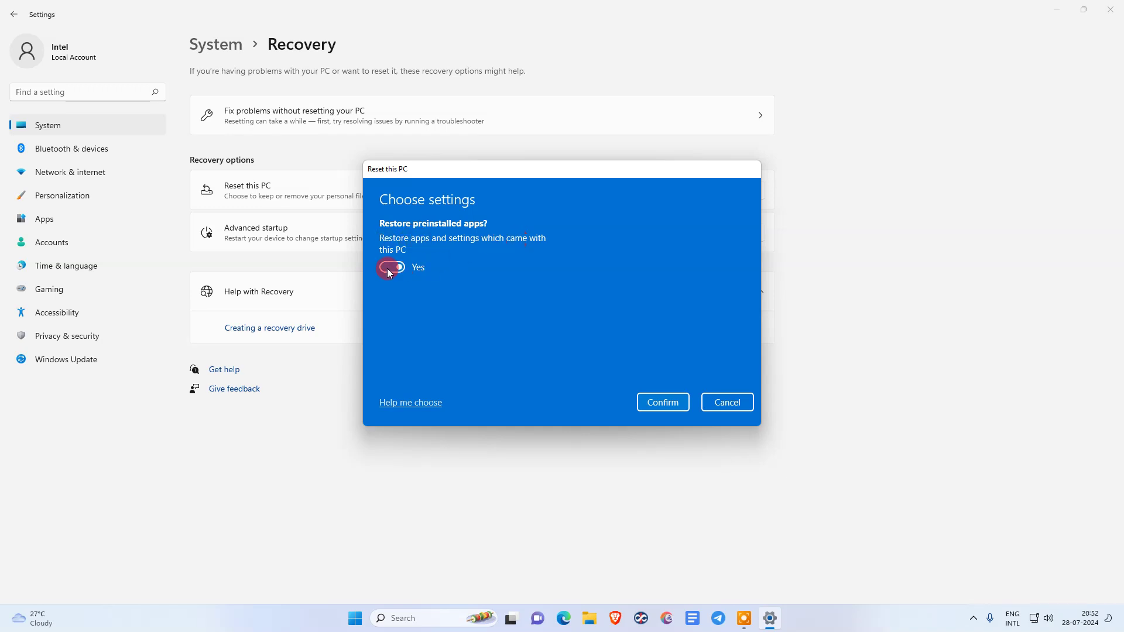
click(711, 402)
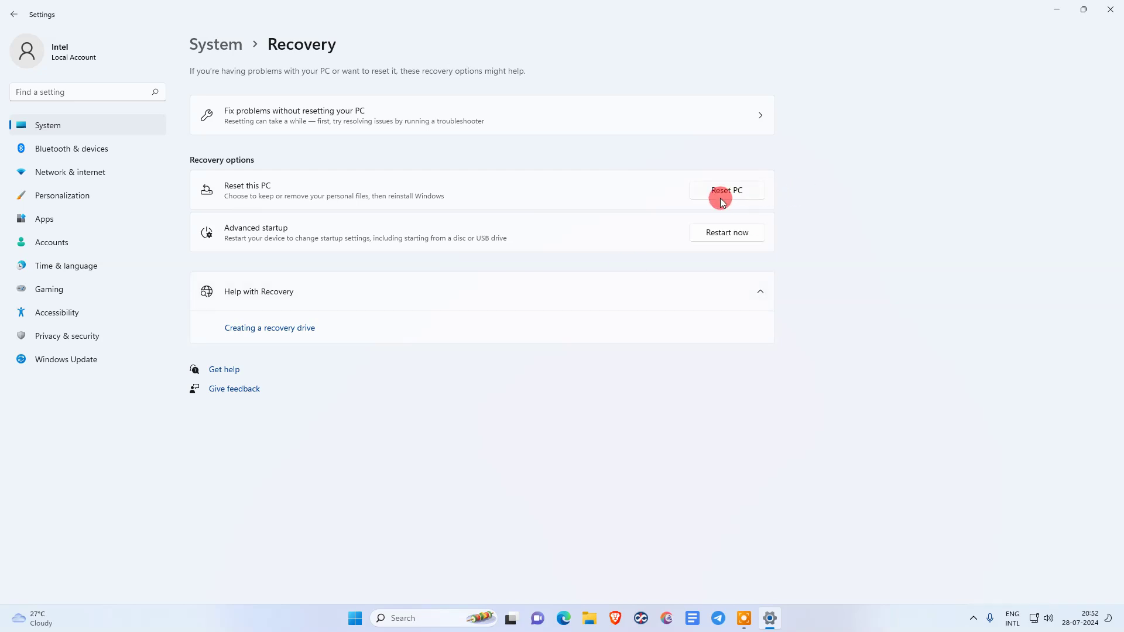
- Restart Reset this PC with Keep my files and unchanged additional settings, reaching Ready to reset
click(727, 193)
click(451, 243)
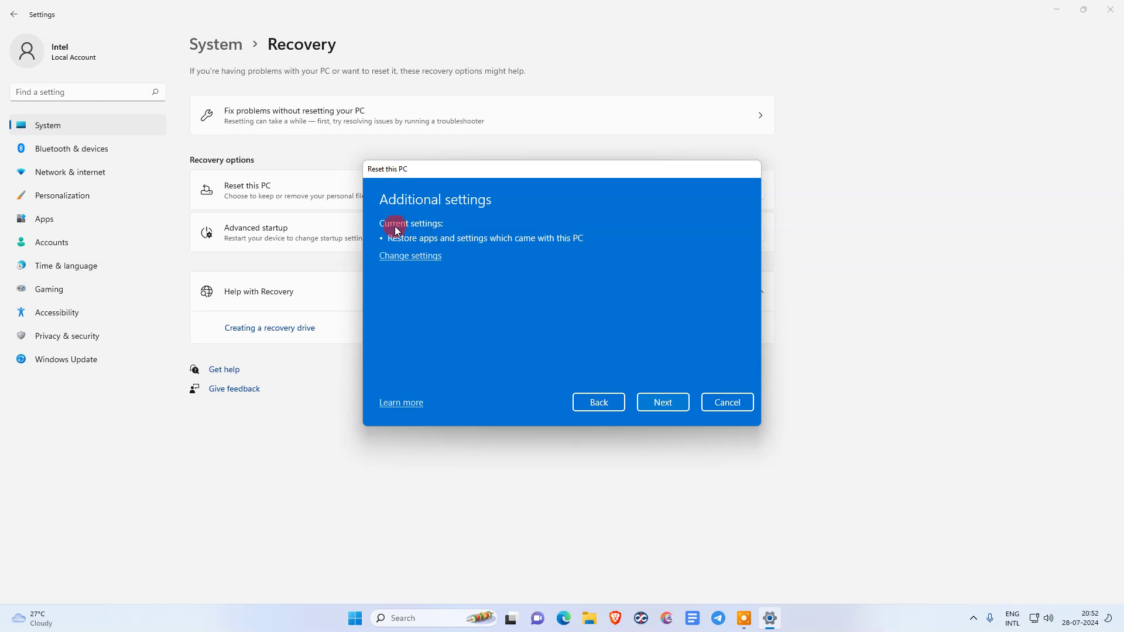
click(656, 403)
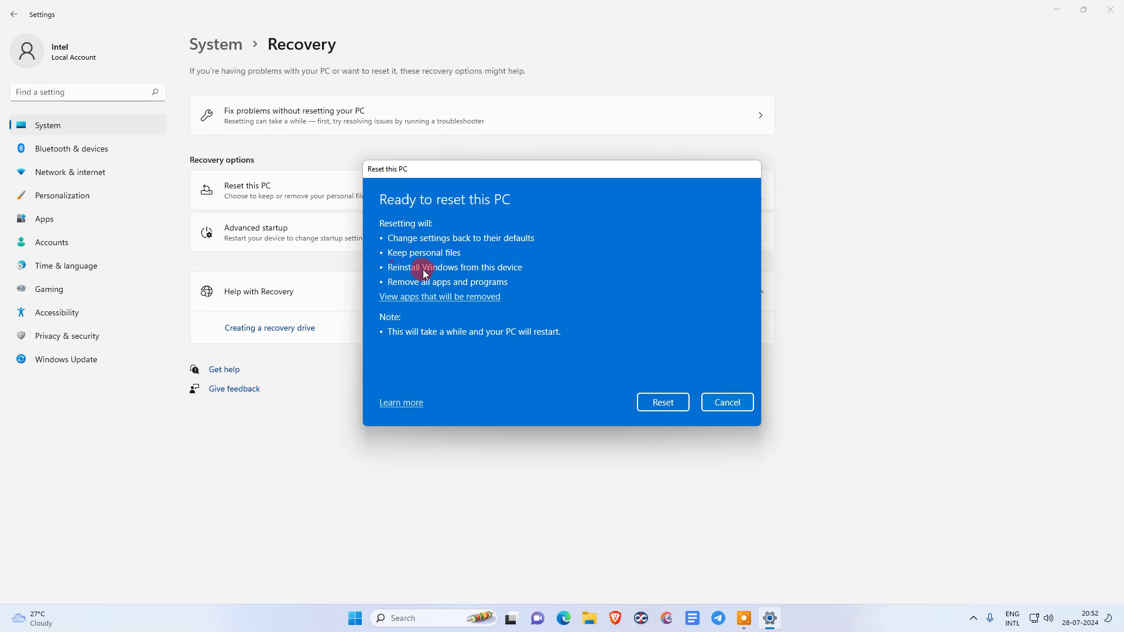
click(429, 298)
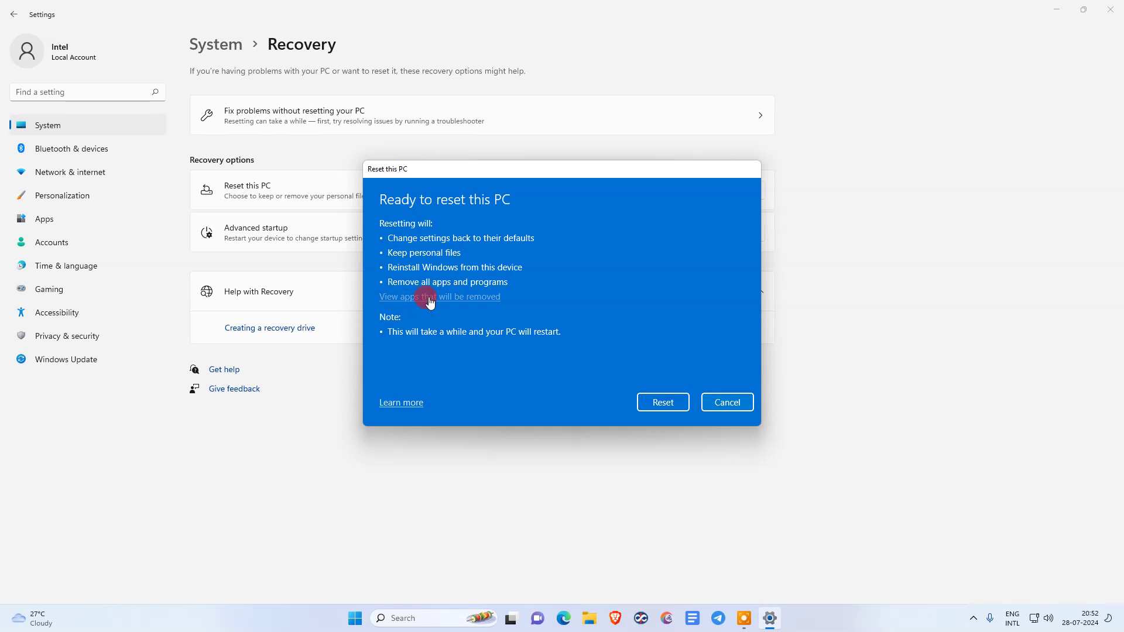
scroll(397, 302, down, 3)
scroll(410, 311, down, 3)
scroll(458, 321, down, 3)
scroll(457, 326, down, 1)
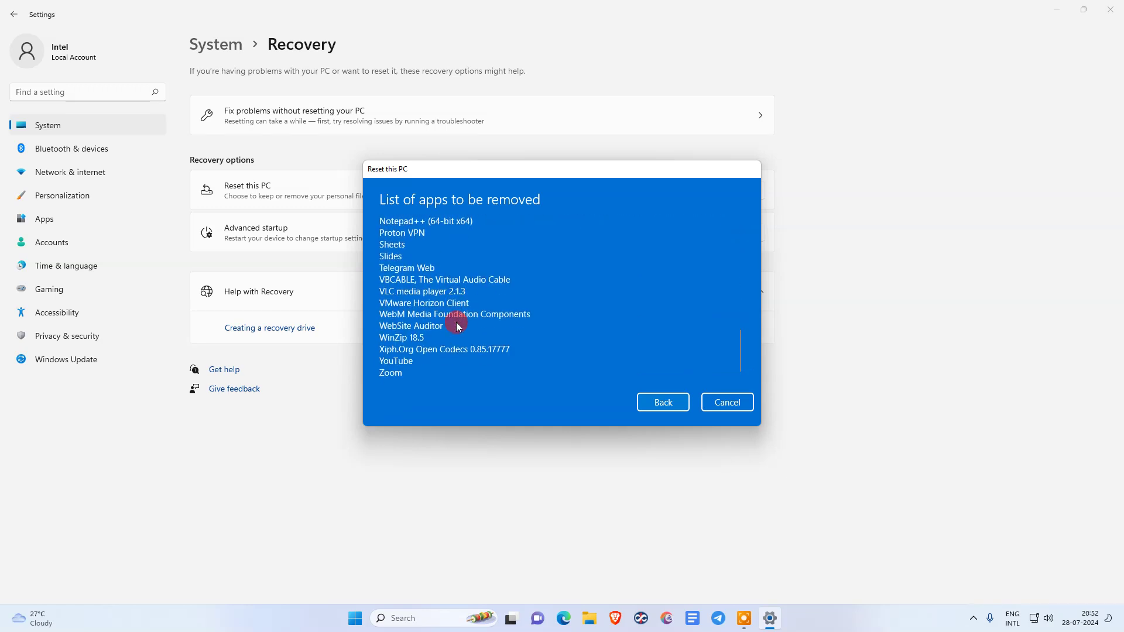
scroll(456, 322, up, 5)
scroll(453, 324, up, 5)
click(672, 404)
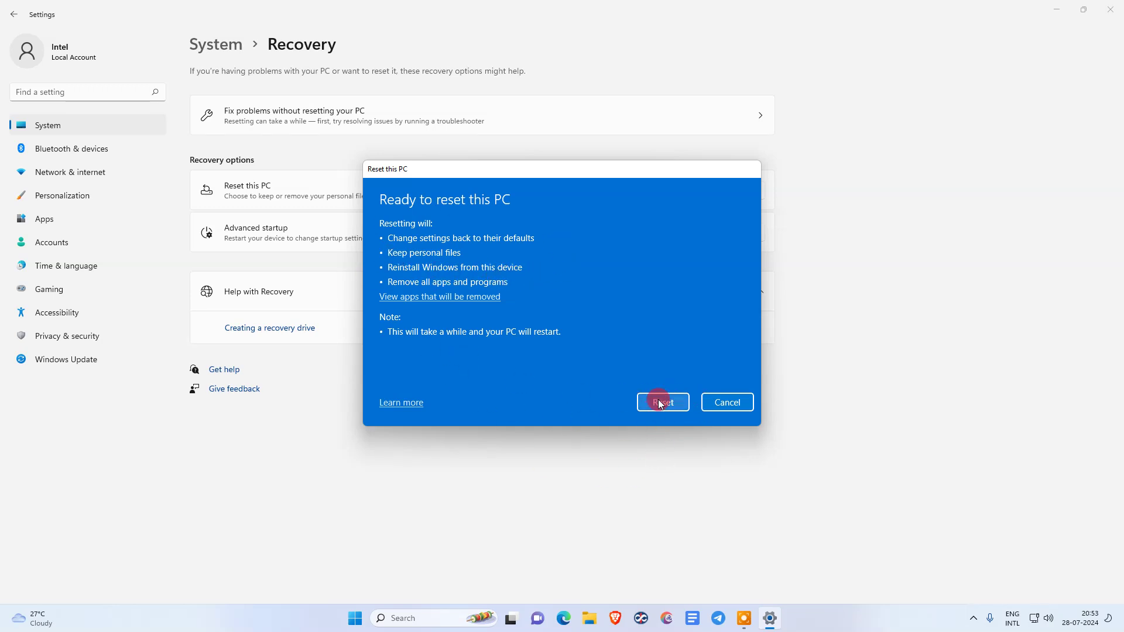
- Confirm Reset in the Ready to reset dialog and hide Settings to show the desktop
click(728, 403)
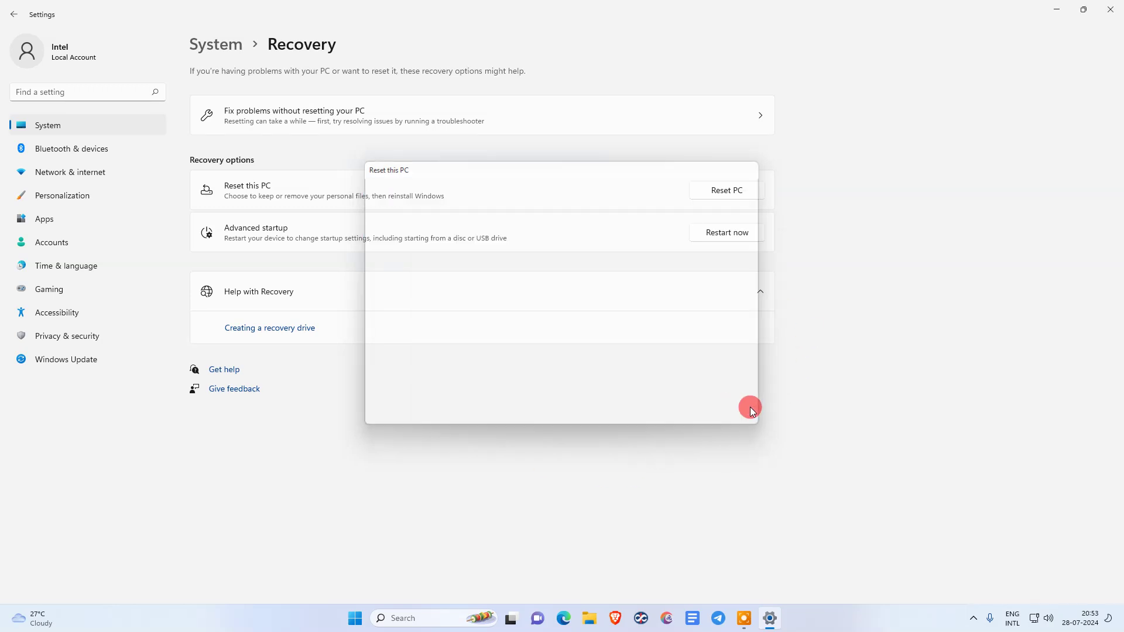
key(super+d)
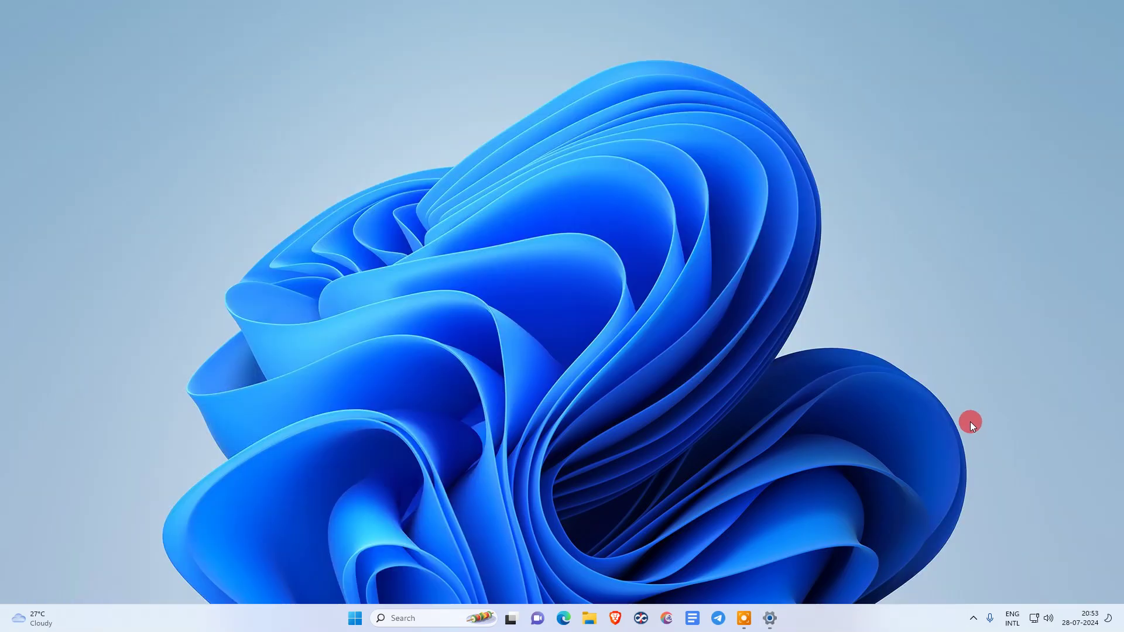